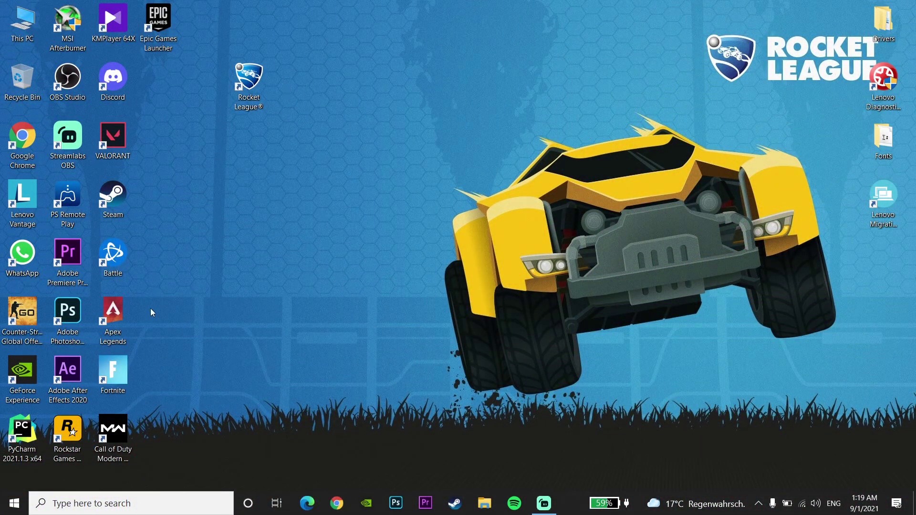
- Open the Run dialog from the Start context menu, holding %localappdata% in its Open field
{"action": "right_click", "coordinate": [14, 502]}
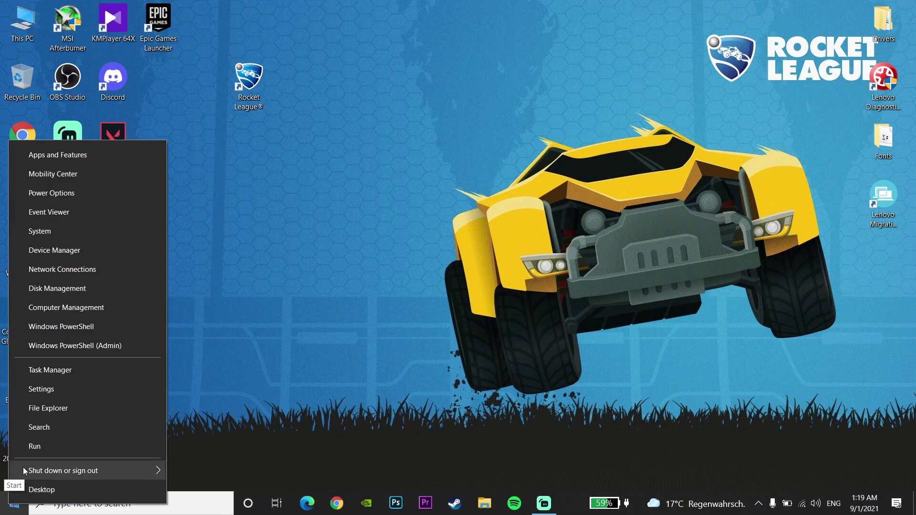
{"action": "left_click", "coordinate": [34, 446]}
{"action": "left_click_drag", "start_coordinate": [97, 363], "coordinate": [371, 114]}
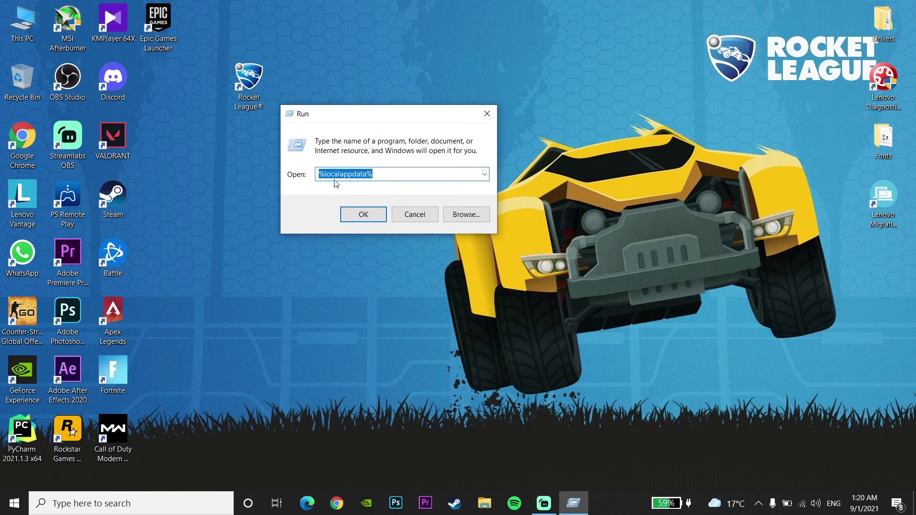
{"action": "left_click", "coordinate": [377, 173]}
- Run %localappdata%, open EpicGamesLauncher\Saved and select the webcache_4147 folder
{"action": "left_click", "coordinate": [372, 216]}
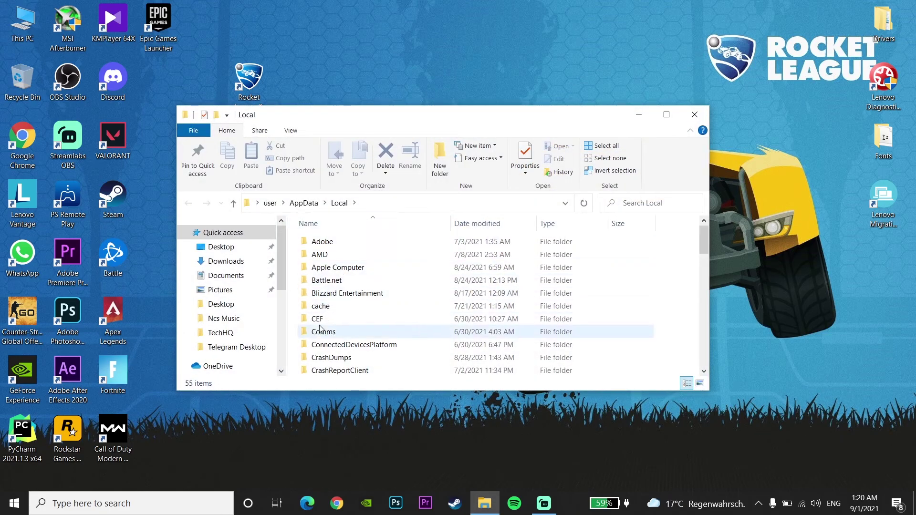
{"action": "scroll", "coordinate": [318, 345], "scroll_direction": "down", "scroll_amount": 3}
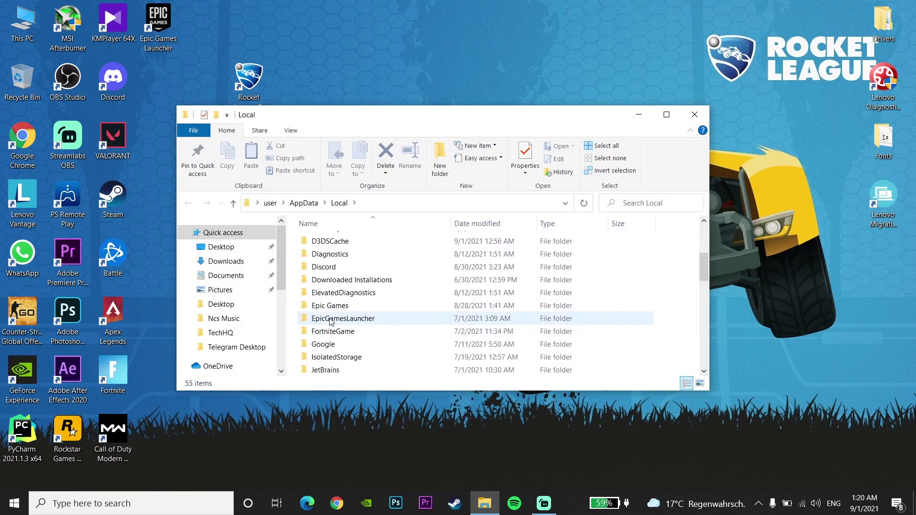
{"action": "left_click", "coordinate": [321, 324]}
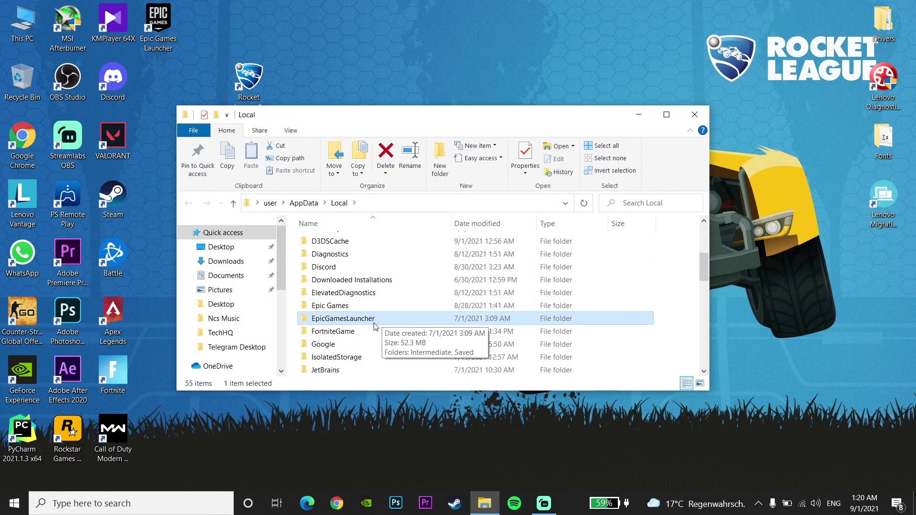
{"action": "double_click", "coordinate": [356, 323]}
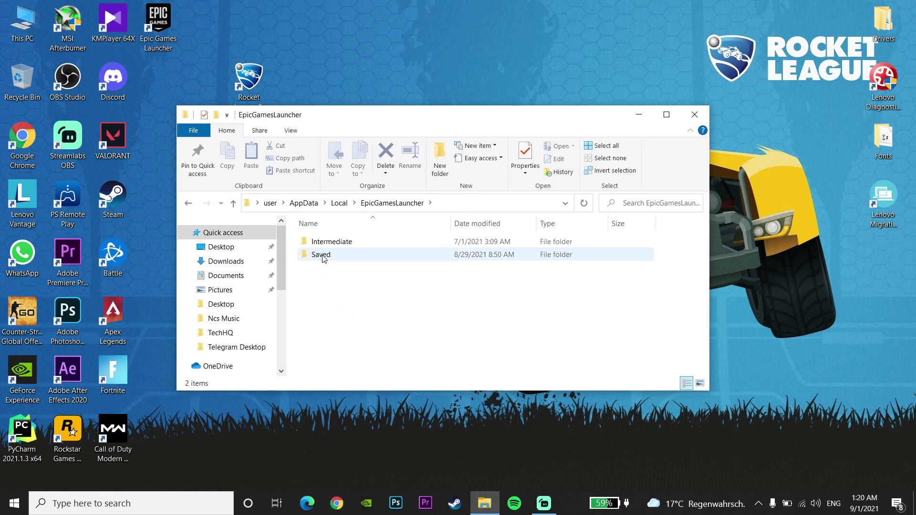
{"action": "double_click", "coordinate": [323, 258]}
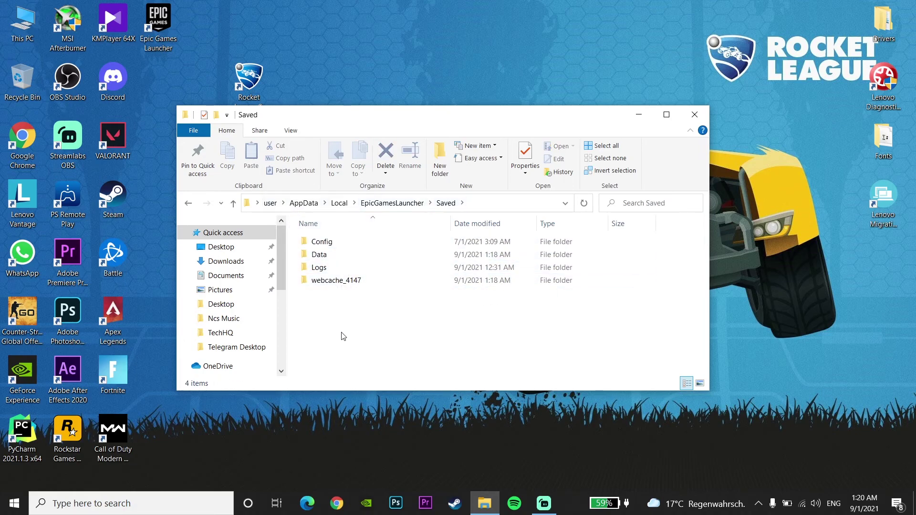
{"action": "left_click", "coordinate": [356, 282]}
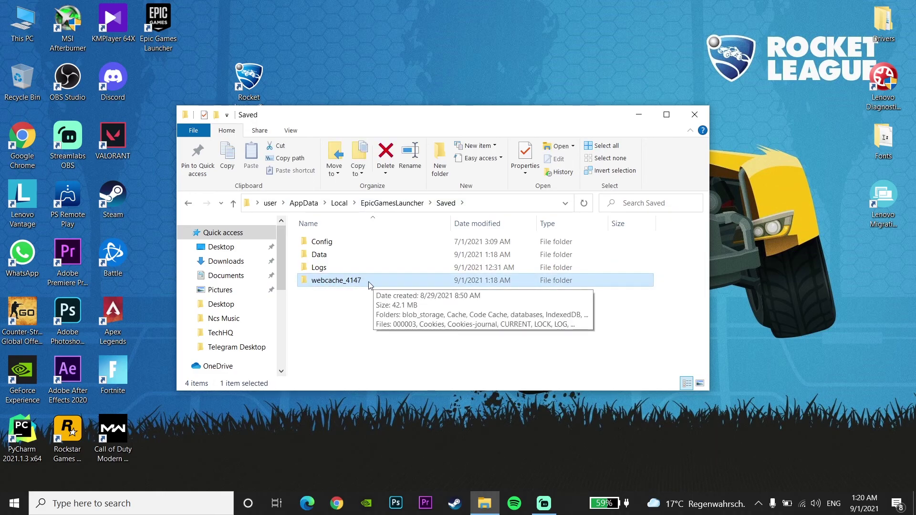
- Try deleting webcache_4147, then open Task Manager after the Folder In Use error
{"action": "right_click", "coordinate": [369, 282]}
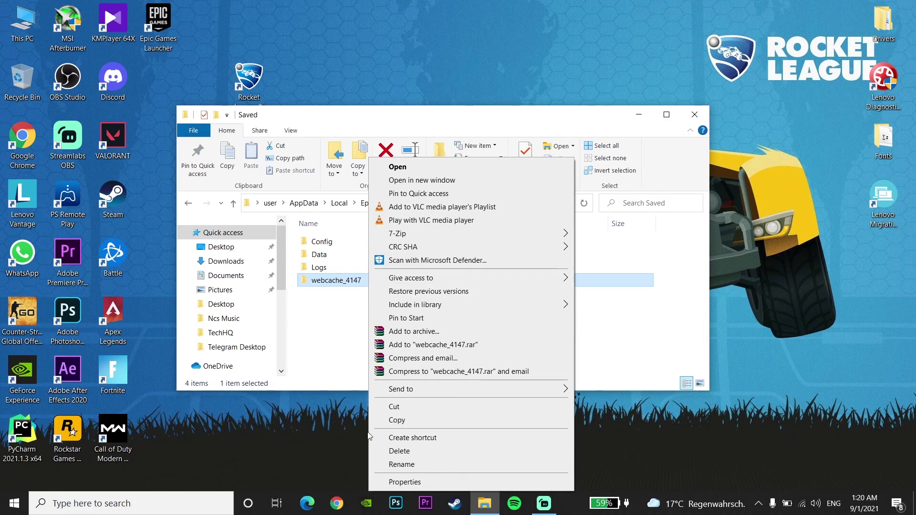
{"action": "left_click", "coordinate": [388, 451]}
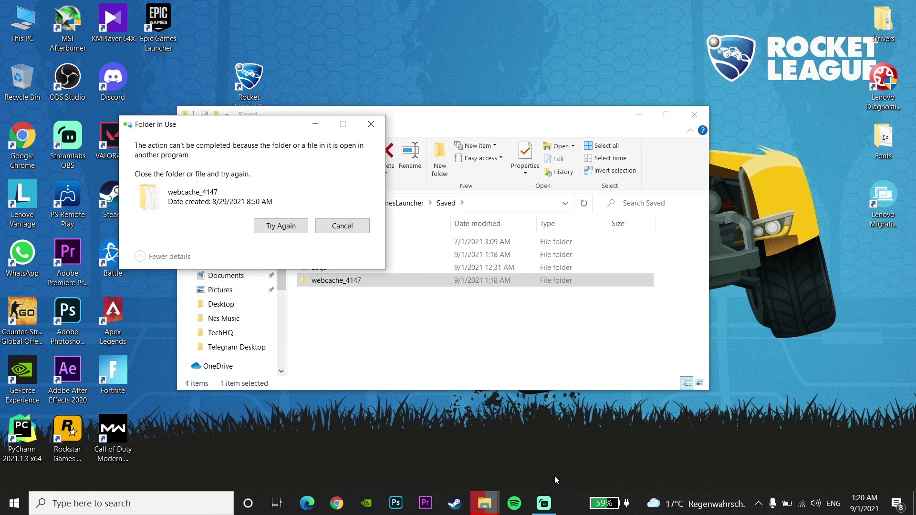
{"action": "right_click", "coordinate": [566, 504]}
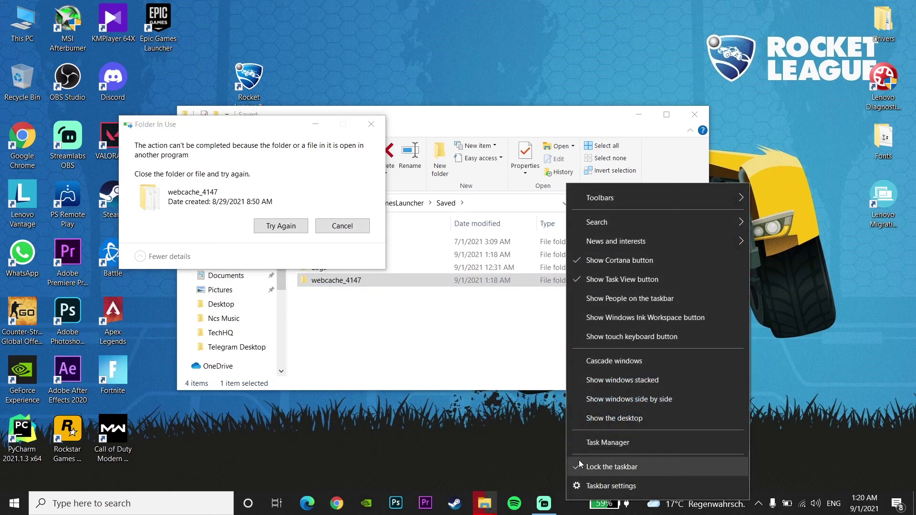
{"action": "left_click", "coordinate": [585, 445]}
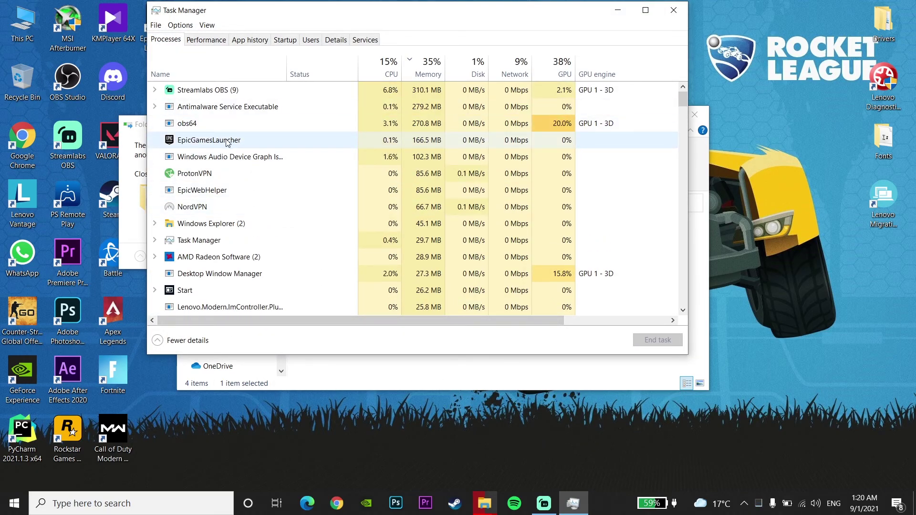
- End the EpicGamesLauncher task, close Task Manager and retry deleting webcache_4147
{"action": "right_click", "coordinate": [227, 142]}
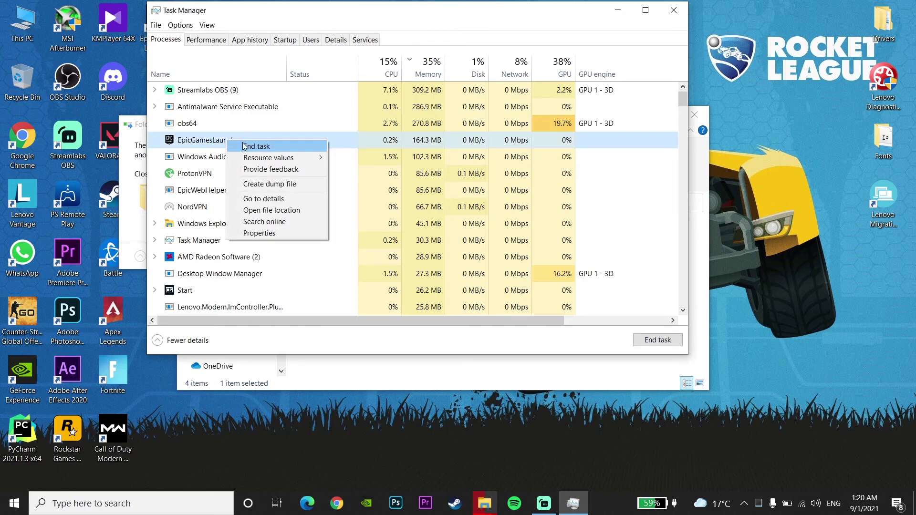
{"action": "left_click", "coordinate": [244, 145]}
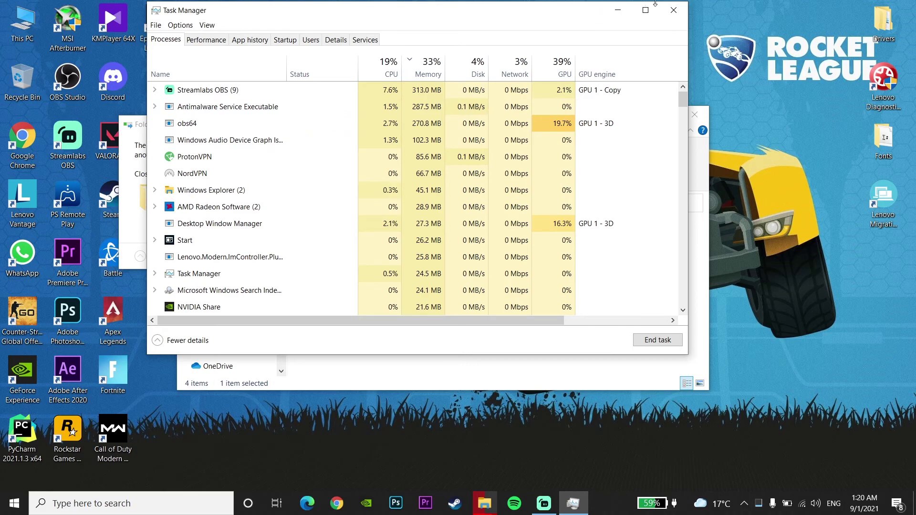
{"action": "left_click", "coordinate": [668, 11]}
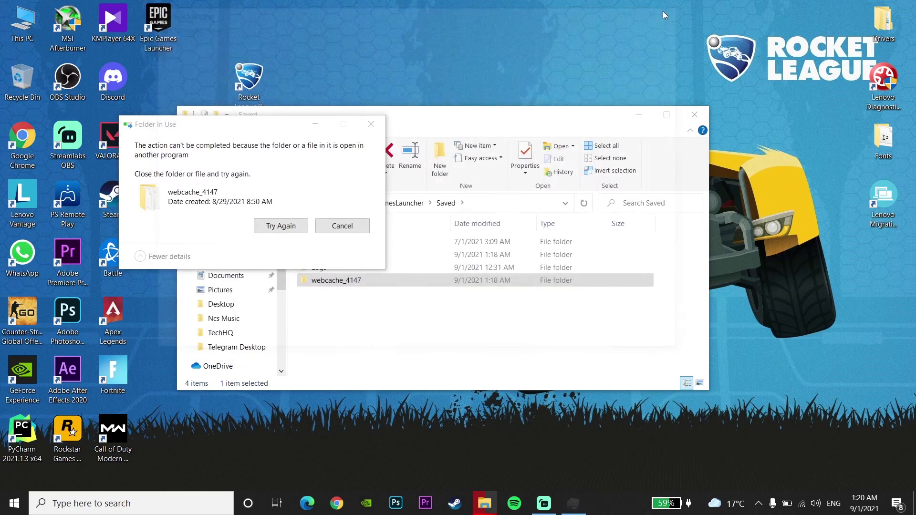
{"action": "left_click", "coordinate": [276, 226]}
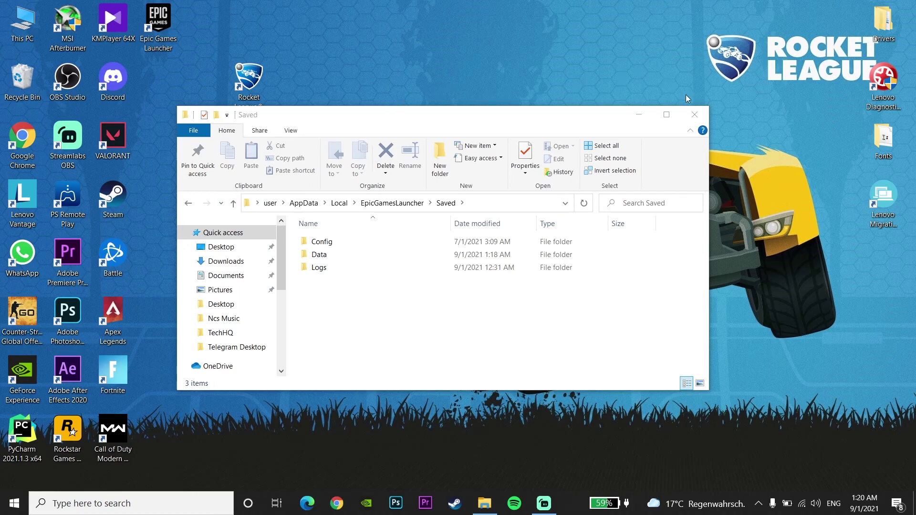
- Close the Saved window and browse from This PC to Documents\My Games\Rocket League\TAGame
{"action": "left_click", "coordinate": [694, 114]}
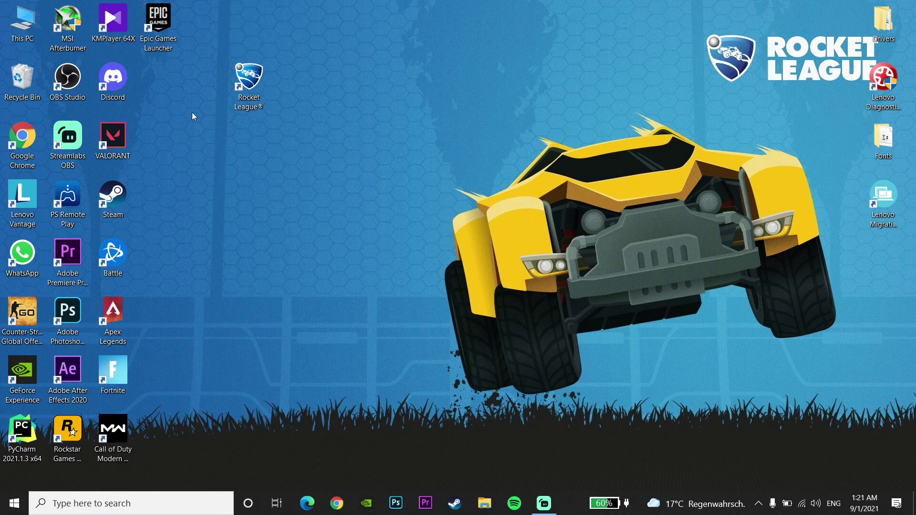
{"action": "double_click", "coordinate": [24, 27]}
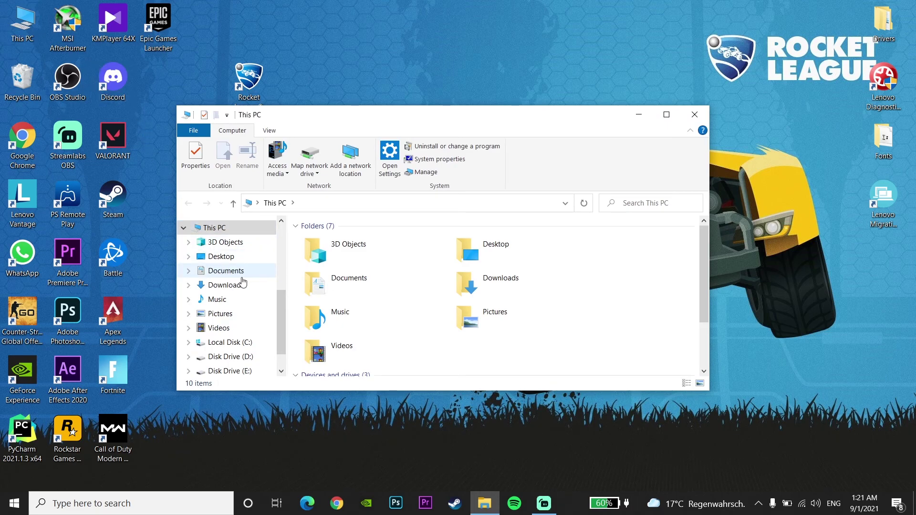
{"action": "left_click", "coordinate": [226, 271]}
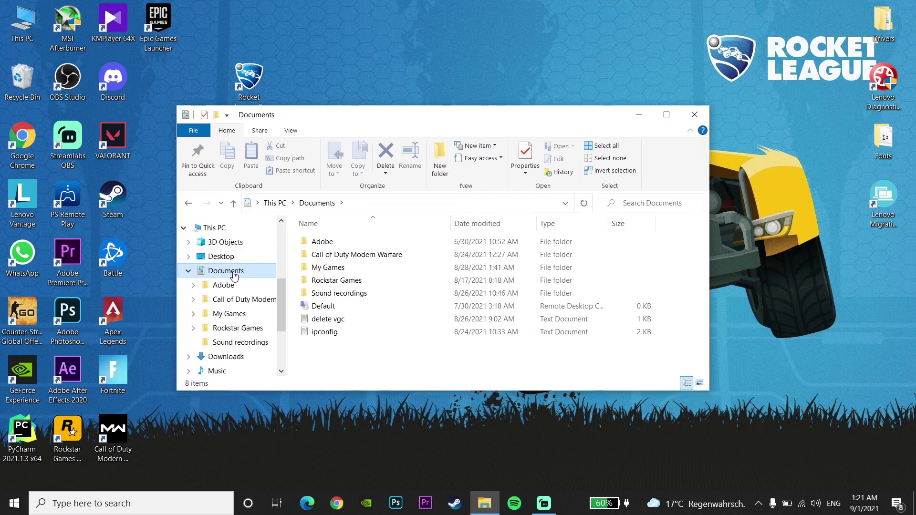
{"action": "double_click", "coordinate": [331, 268]}
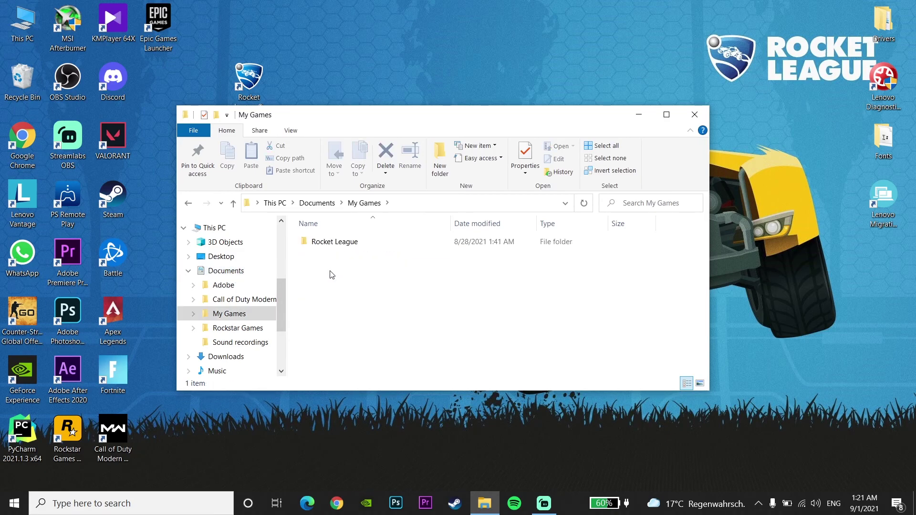
{"action": "double_click", "coordinate": [322, 242]}
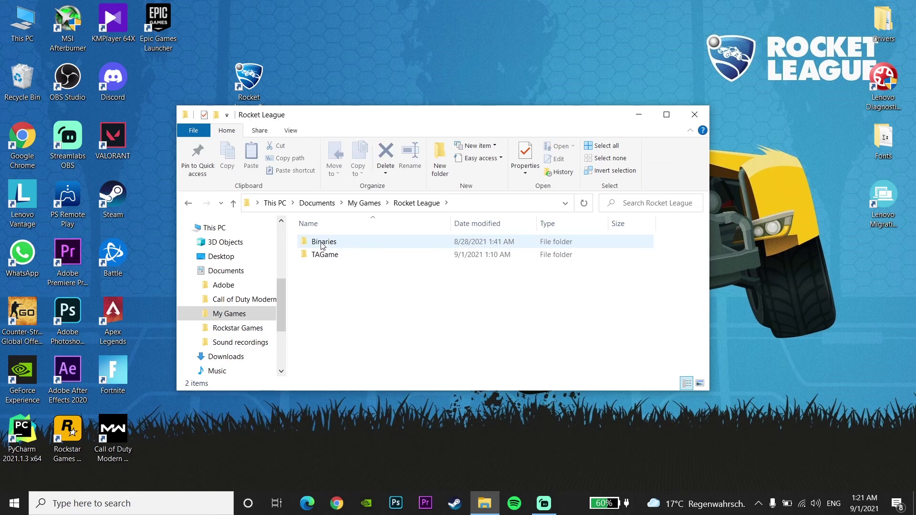
{"action": "double_click", "coordinate": [332, 256]}
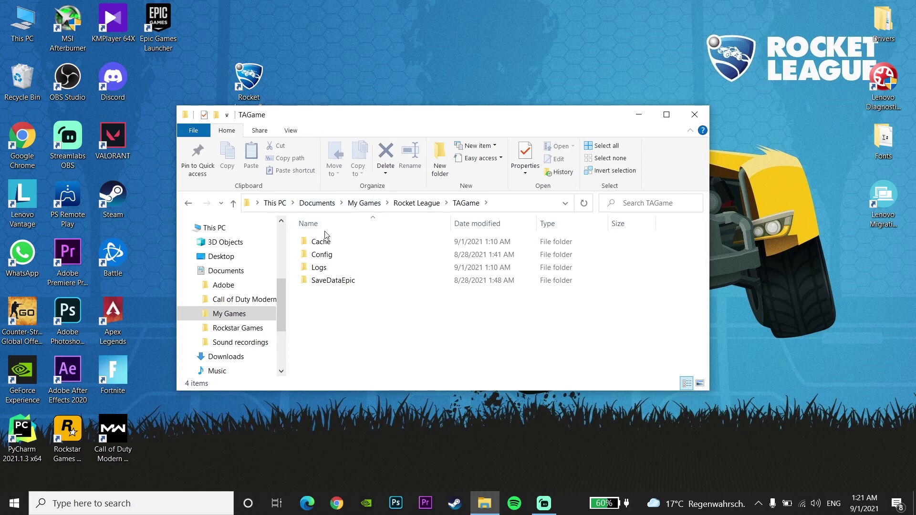
- Delete the Cache folder from TAGame and close the window
{"action": "left_click", "coordinate": [337, 244]}
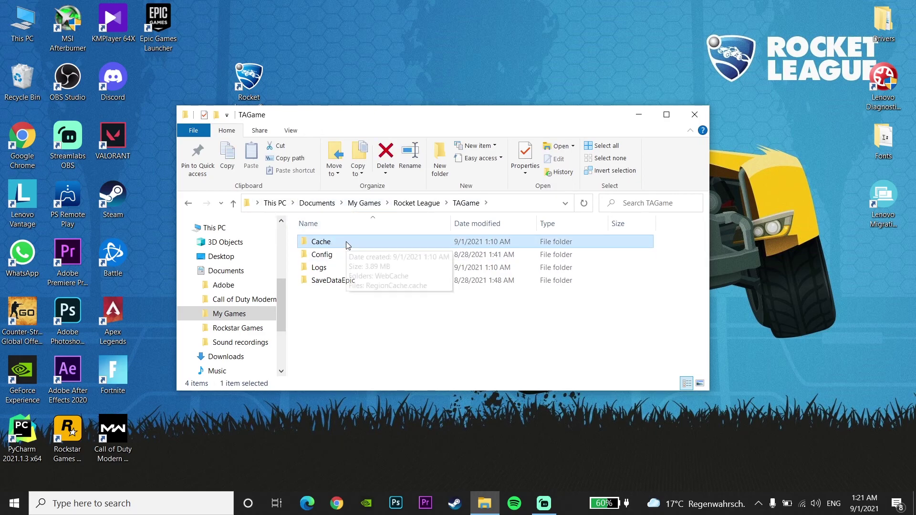
{"action": "right_click", "coordinate": [347, 243]}
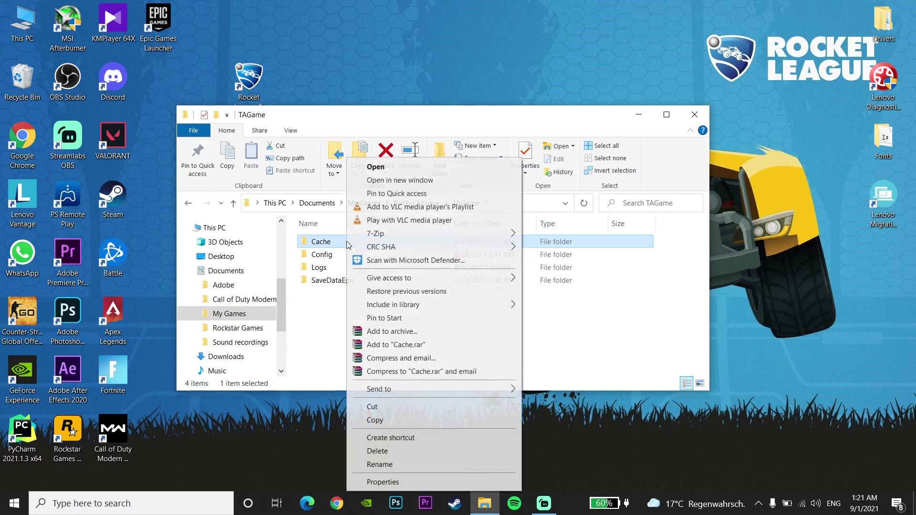
{"action": "left_click", "coordinate": [382, 452]}
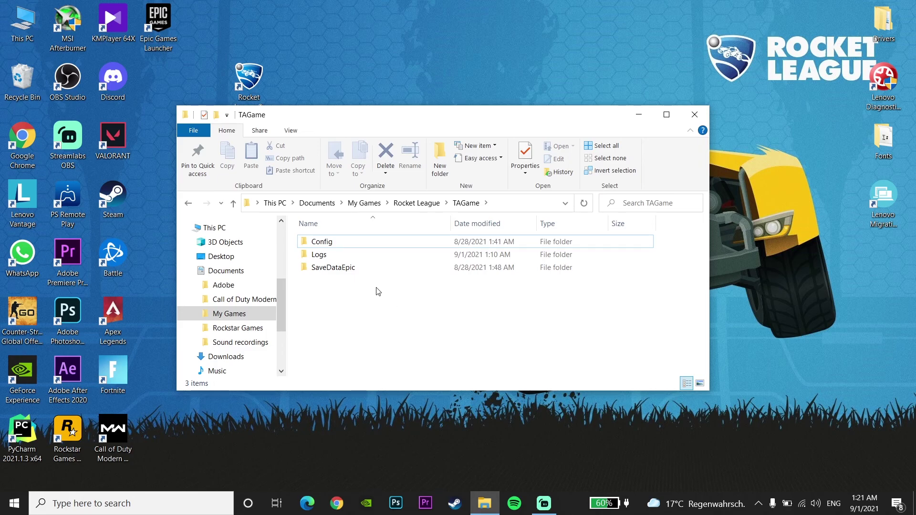
{"action": "left_click", "coordinate": [693, 114]}
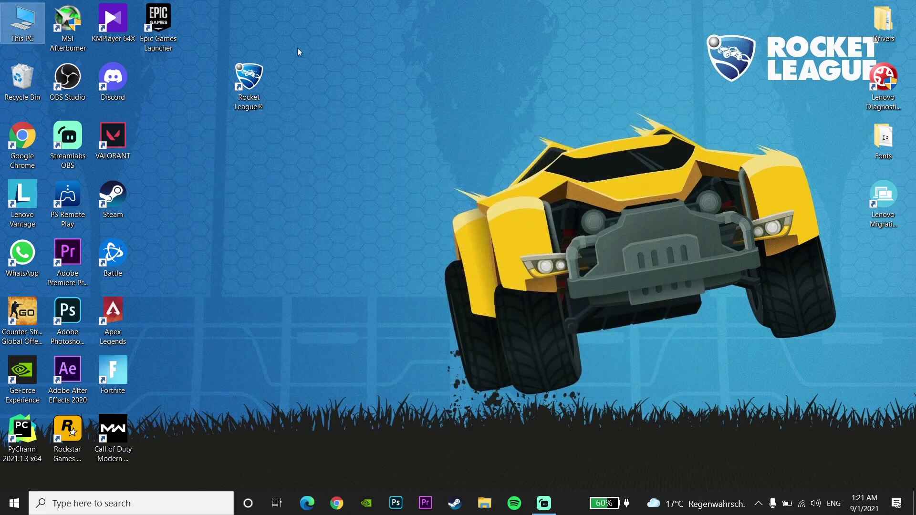
- Launch Epic Games Launcher and choose Verify for Rocket League in the Library
{"action": "double_click", "coordinate": [164, 38]}
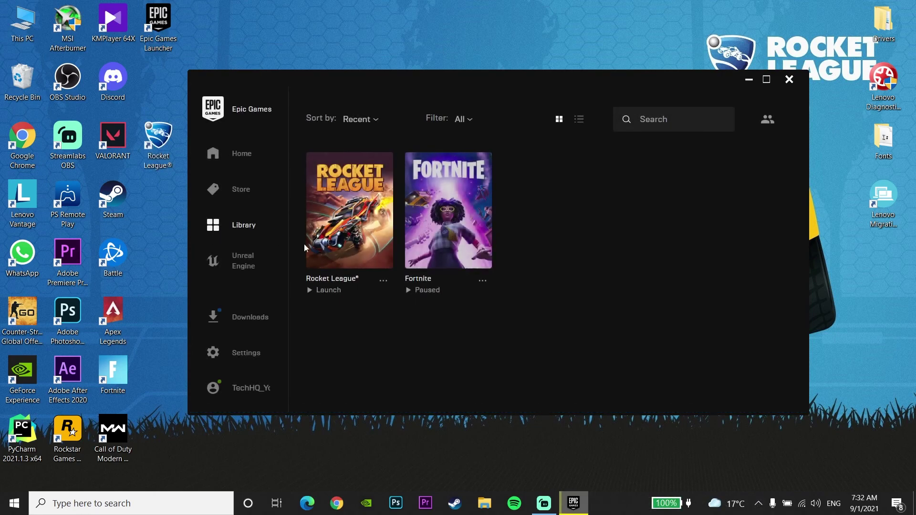
{"action": "left_click", "coordinate": [382, 283]}
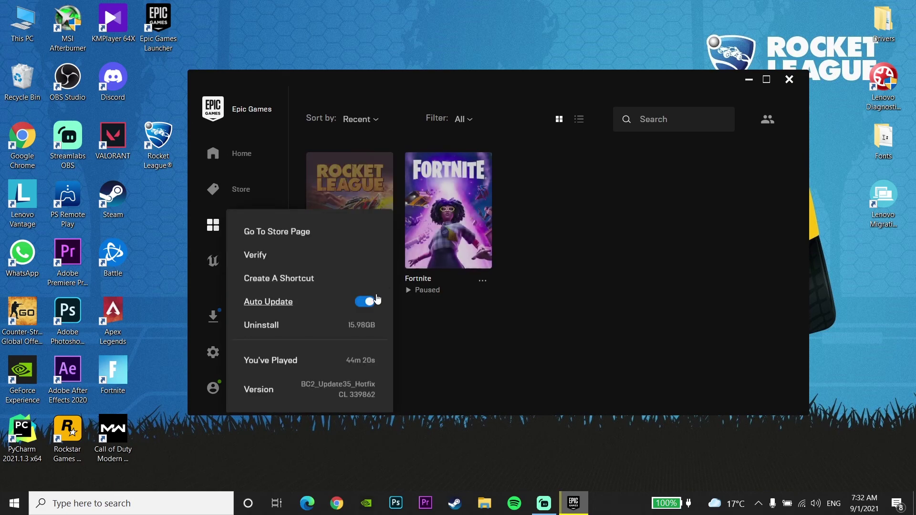
{"action": "left_click", "coordinate": [257, 256]}
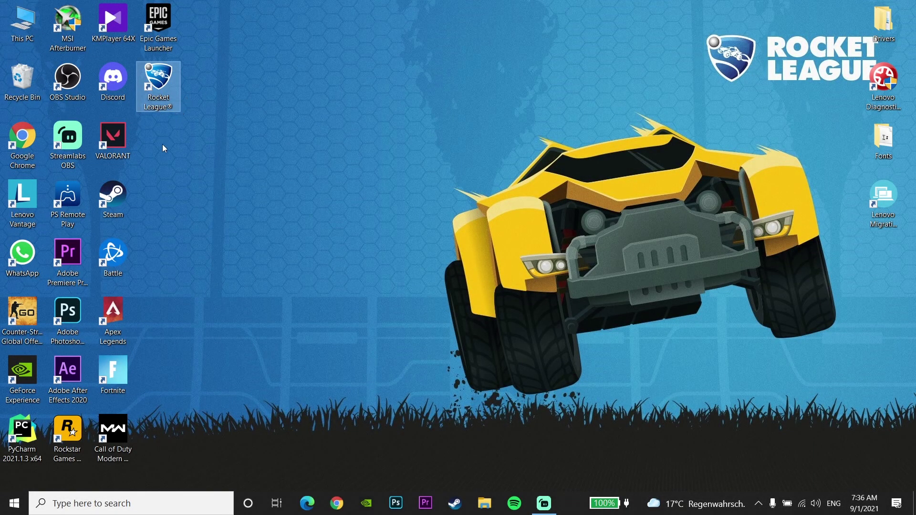
- Drag the GeForce Experience shortcut into the empty slot under Counter-Strike
{"action": "left_click_drag", "start_coordinate": [30, 358], "coordinate": [253, 142]}
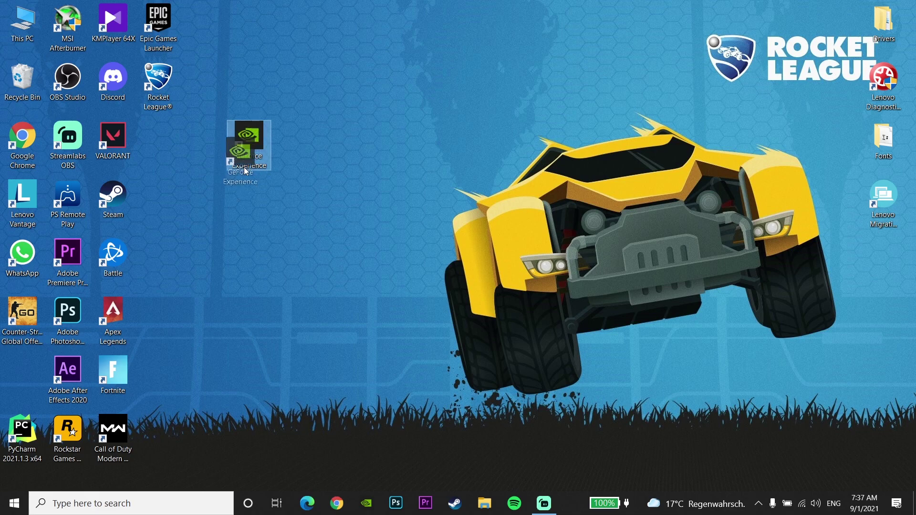
{"action": "left_click_drag", "start_coordinate": [245, 167], "coordinate": [21, 391]}
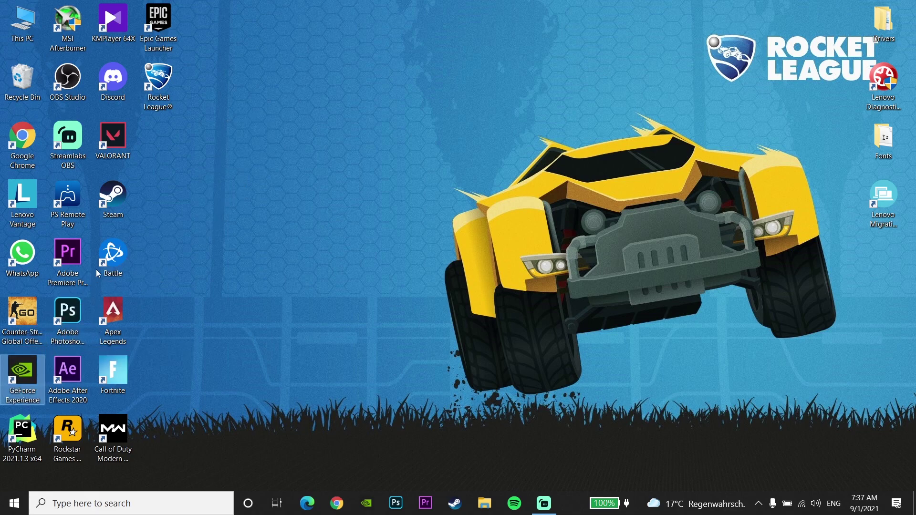
{"action": "left_click", "coordinate": [149, 161]}
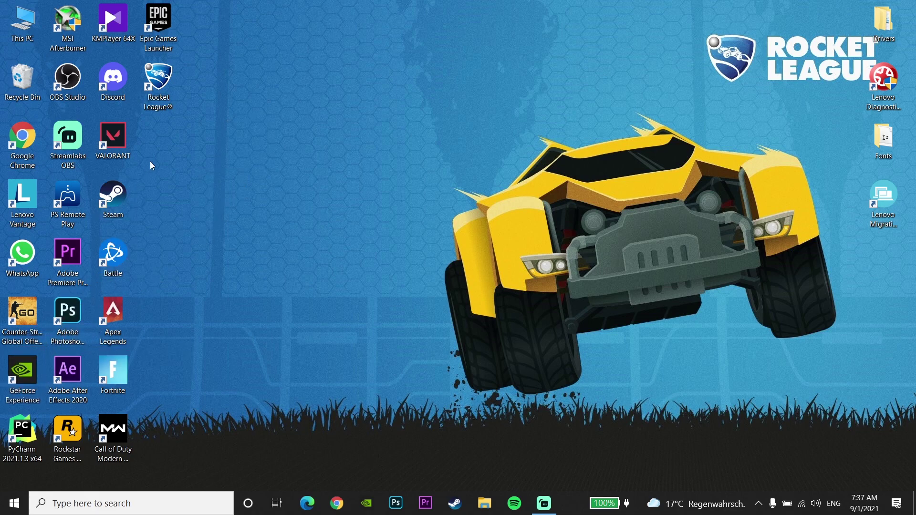
- Open Device Manager via This PC's Properties and select the NVIDIA GeForce GTX 1660 Ti under Display adapters
{"action": "right_click", "coordinate": [38, 30]}
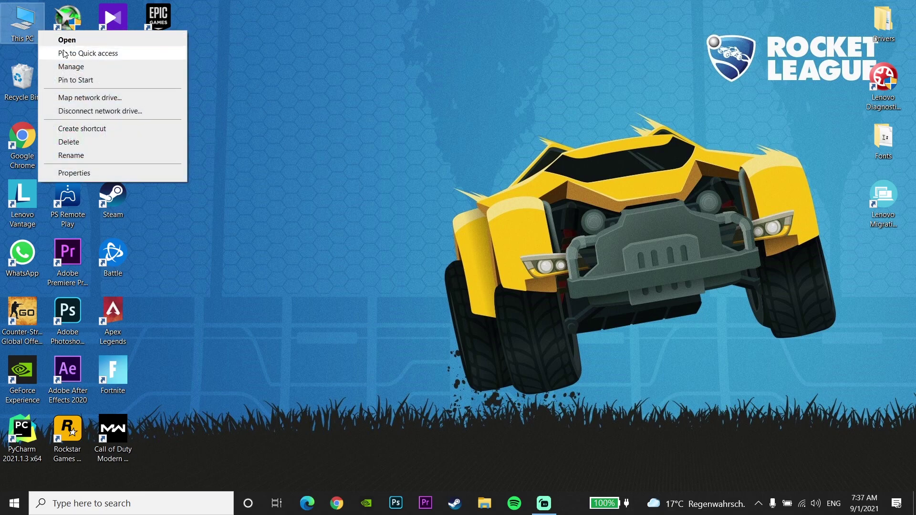
{"action": "left_click", "coordinate": [61, 173]}
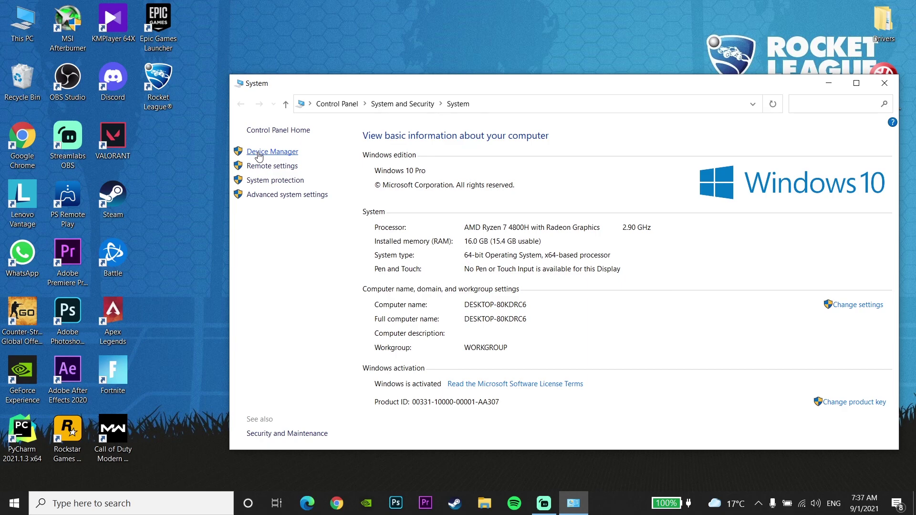
{"action": "left_click", "coordinate": [259, 153]}
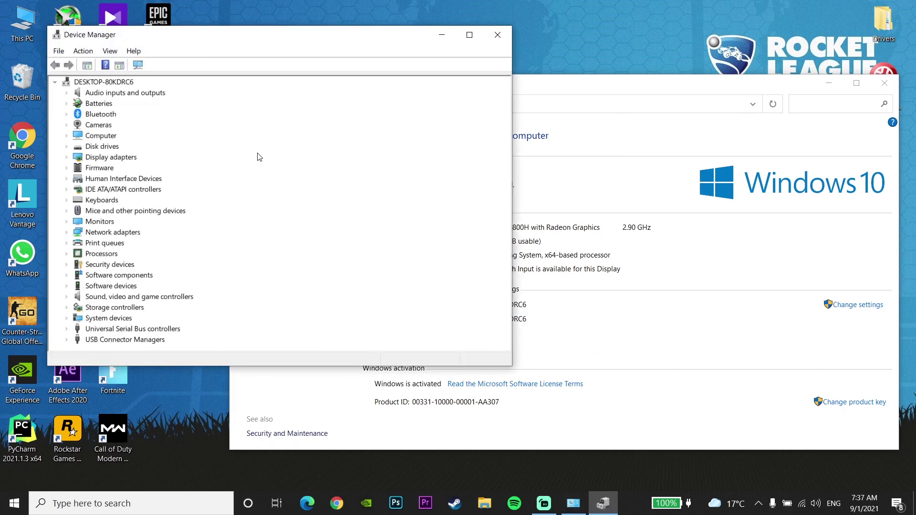
{"action": "left_click", "coordinate": [67, 158]}
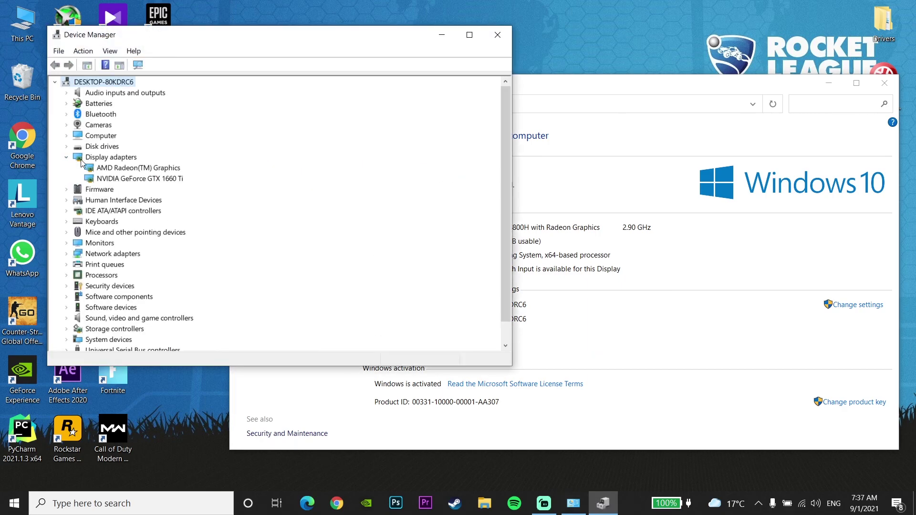
{"action": "left_click", "coordinate": [149, 179]}
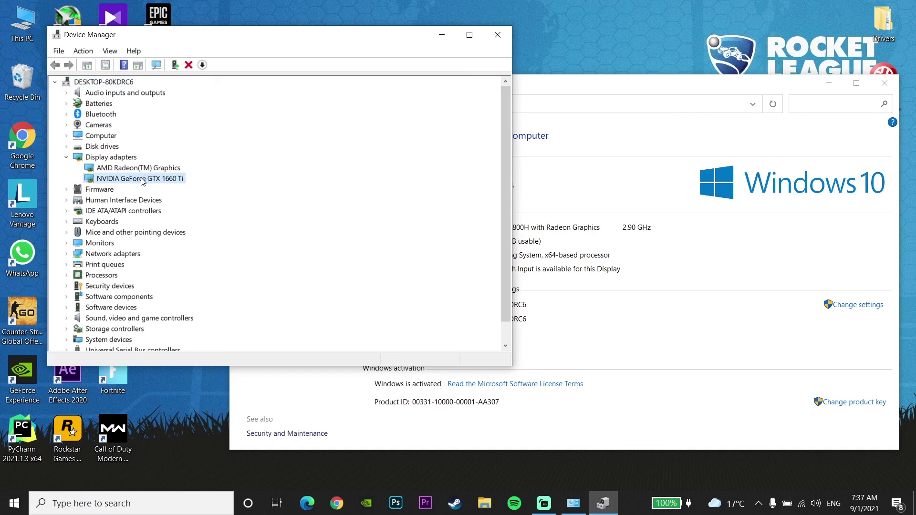
- Automatically search for an updated driver for the NVIDIA GeForce GTX 1660 Ti
{"action": "double_click", "coordinate": [142, 179]}
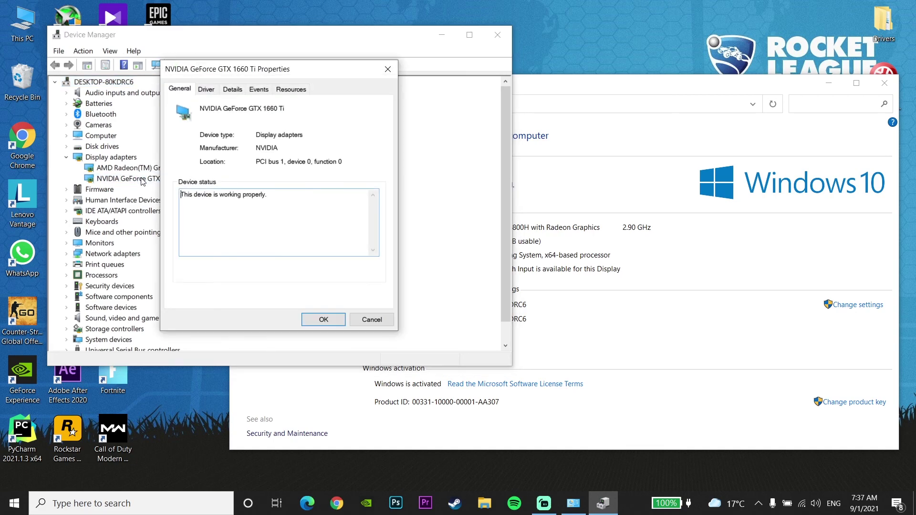
{"action": "left_click", "coordinate": [207, 91]}
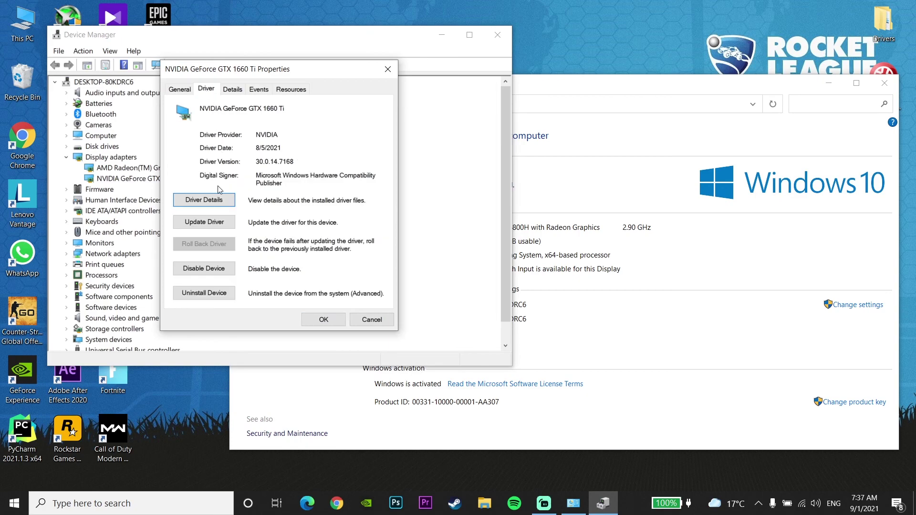
{"action": "left_click", "coordinate": [207, 223]}
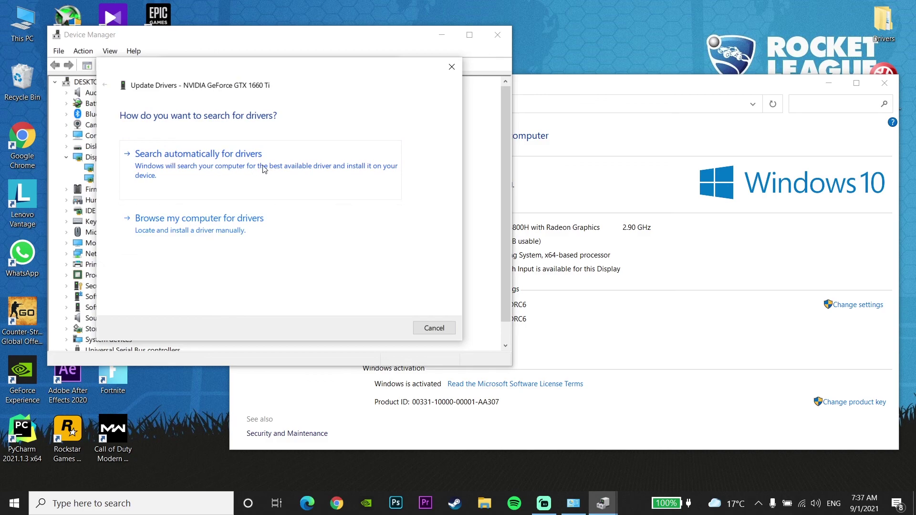
{"action": "left_click", "coordinate": [230, 163]}
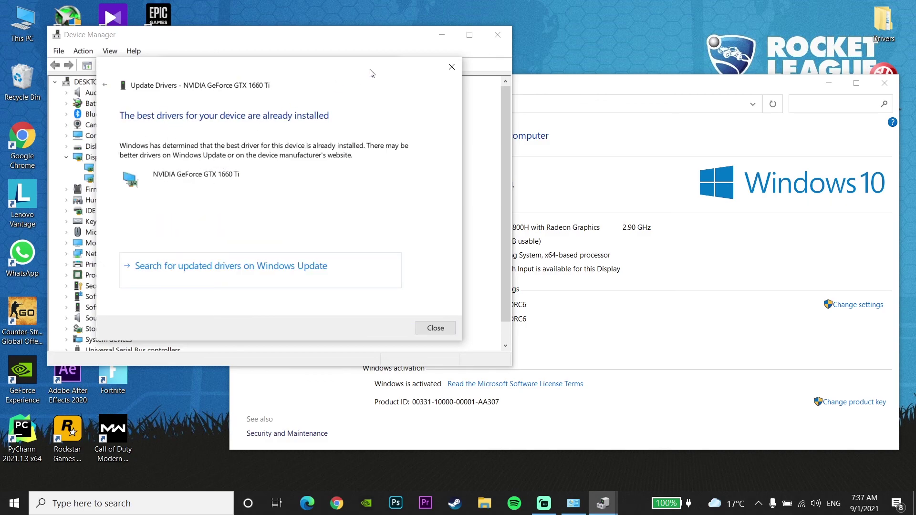
- Close the update wizard, adapter Properties, Device Manager and System windows
{"action": "left_click", "coordinate": [451, 66]}
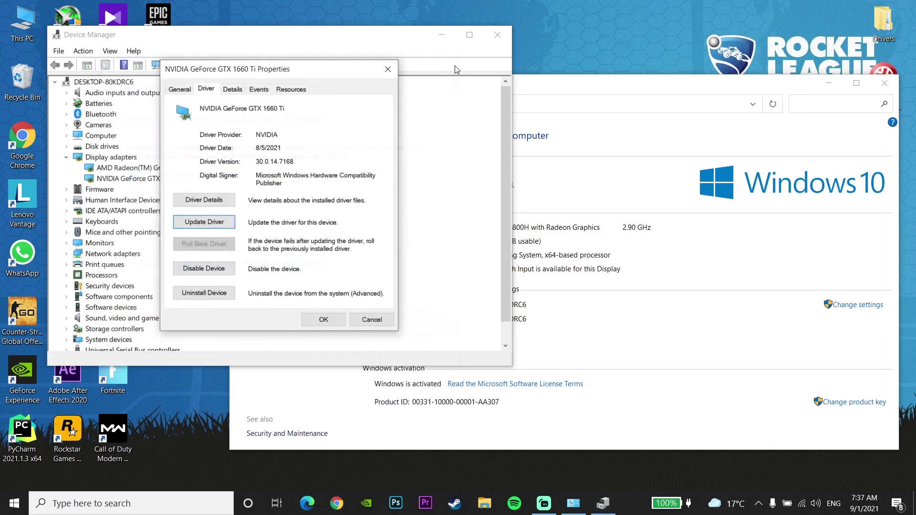
{"action": "left_click", "coordinate": [387, 69]}
{"action": "left_click", "coordinate": [497, 35]}
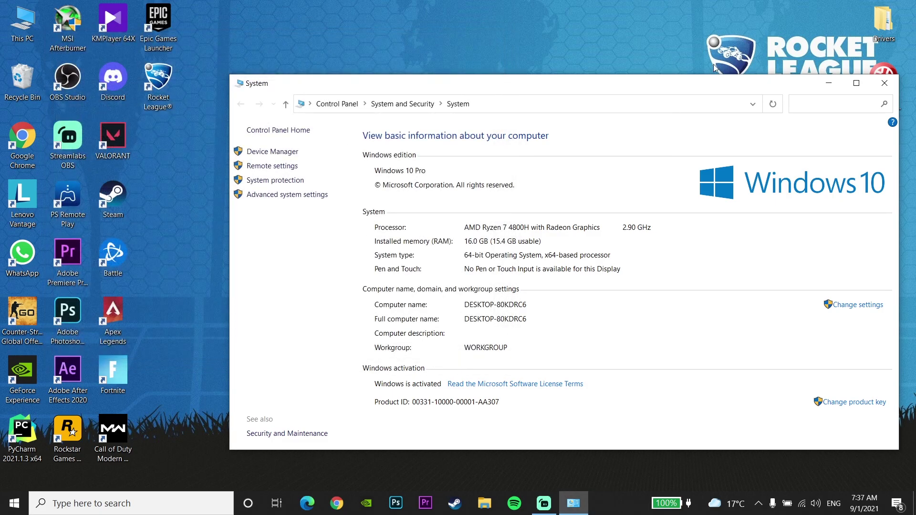
{"action": "left_click", "coordinate": [894, 84]}
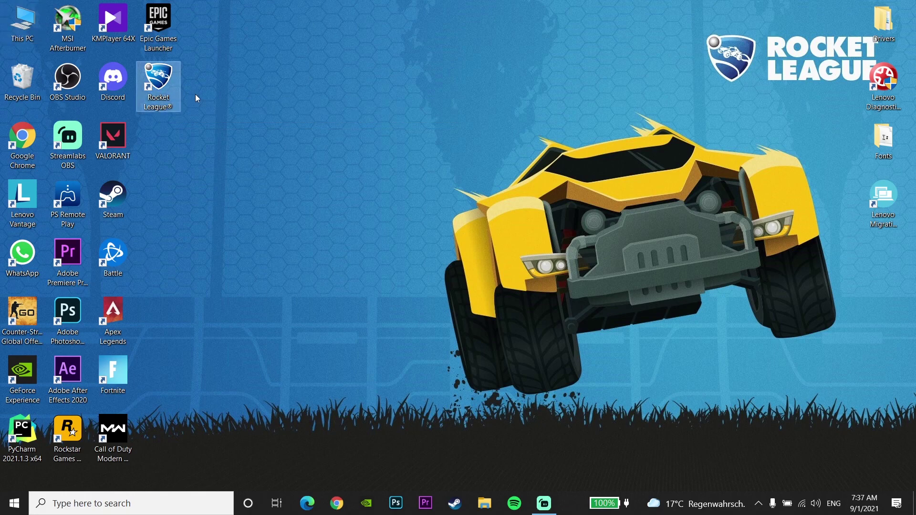